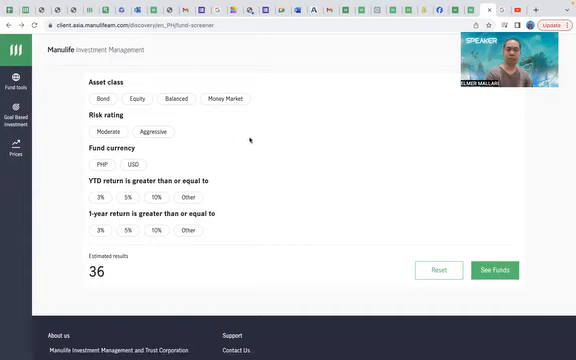
- Filter the screener to Balanced, Aggressive-risk, PHP funds and show the two matching results
{"action": "left_click", "coordinate": [182, 103]}
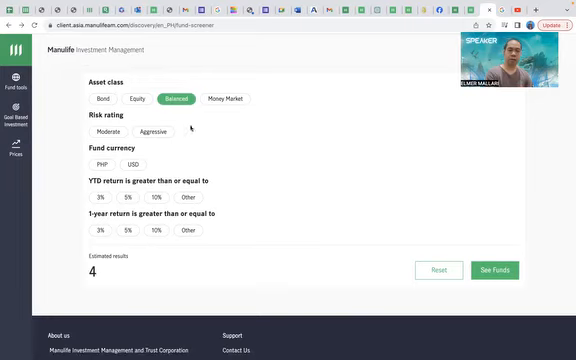
{"action": "left_click", "coordinate": [156, 136]}
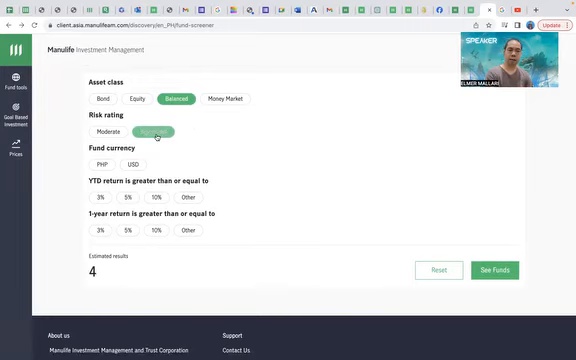
{"action": "left_click", "coordinate": [104, 166]}
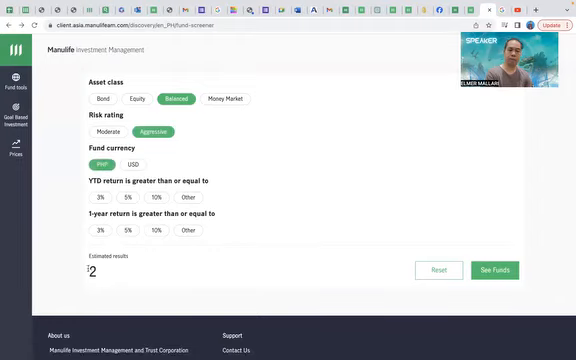
{"action": "left_click", "coordinate": [502, 271]}
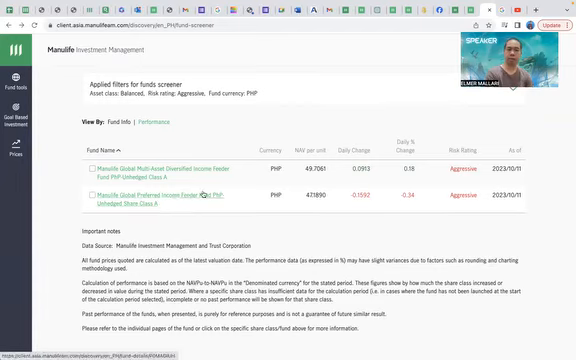
- Sort the two screened funds by the Fund Name column
{"action": "left_click", "coordinate": [184, 142]}
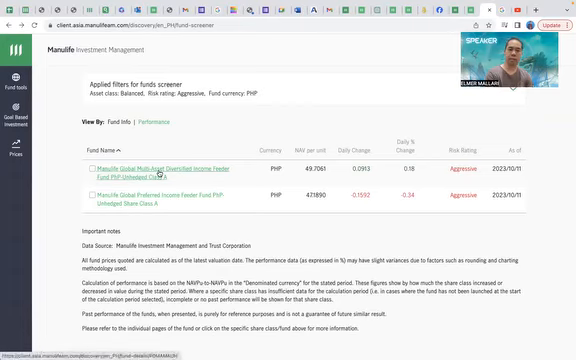
- View the Multi-Asset Diversified Income Feeder Fund detail page with NAVPU PHP 49.7061 and performance
{"action": "left_click", "coordinate": [158, 173]}
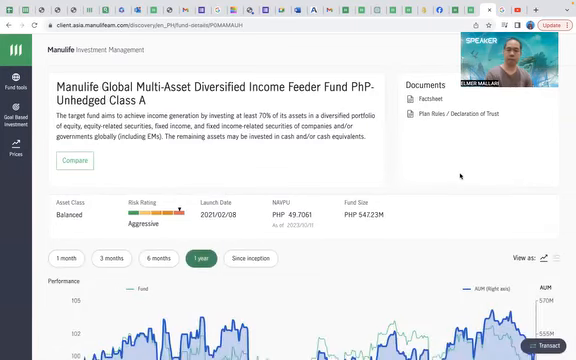
{"action": "scroll", "coordinate": [460, 176], "scroll_direction": "down", "scroll_amount": 1}
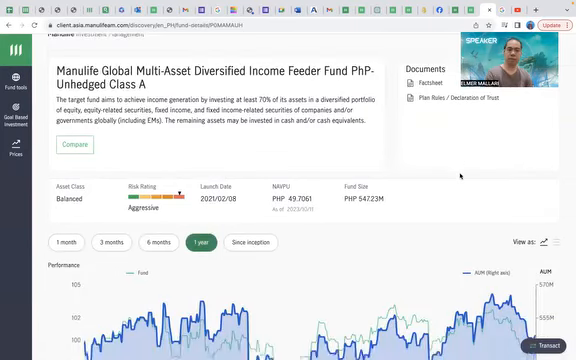
{"action": "scroll", "coordinate": [460, 176], "scroll_direction": "down", "scroll_amount": 1}
{"action": "scroll", "coordinate": [460, 176], "scroll_direction": "down", "scroll_amount": 1}
{"action": "scroll", "coordinate": [460, 176], "scroll_direction": "down", "scroll_amount": 4}
{"action": "scroll", "coordinate": [460, 176], "scroll_direction": "down", "scroll_amount": 2}
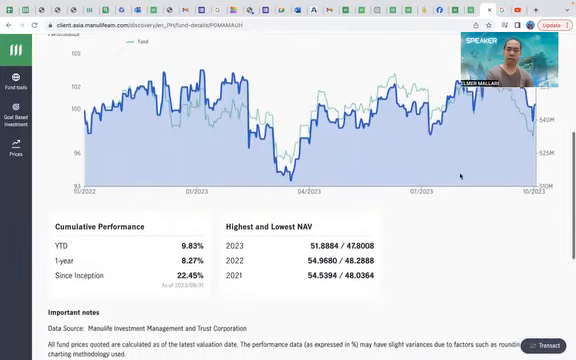
{"action": "scroll", "coordinate": [460, 176], "scroll_direction": "down", "scroll_amount": 1}
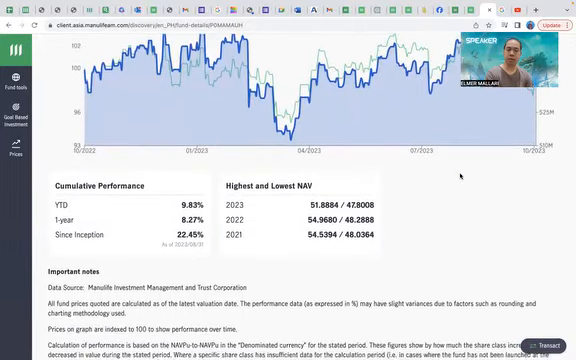
{"action": "scroll", "coordinate": [460, 176], "scroll_direction": "up", "scroll_amount": 1}
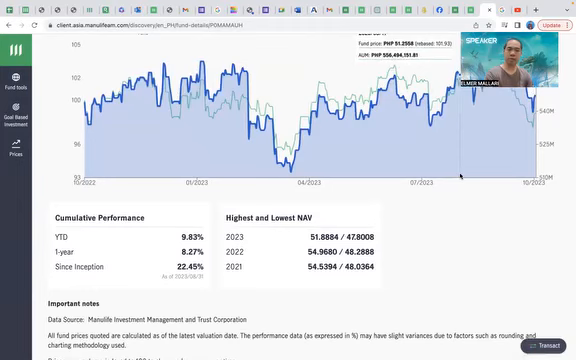
{"action": "scroll", "coordinate": [460, 176], "scroll_direction": "up", "scroll_amount": 1}
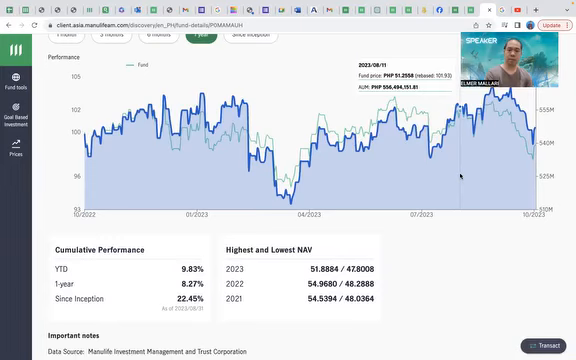
{"action": "scroll", "coordinate": [460, 176], "scroll_direction": "down", "scroll_amount": 2}
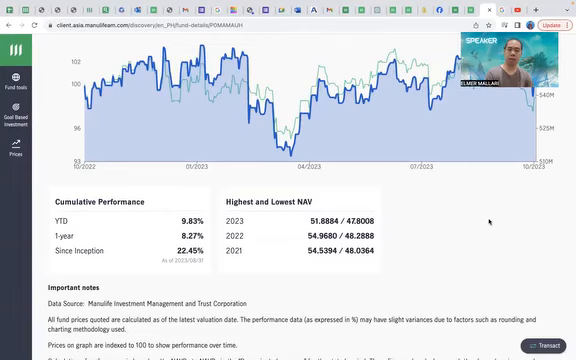
{"action": "scroll", "coordinate": [489, 221], "scroll_direction": "up", "scroll_amount": 2}
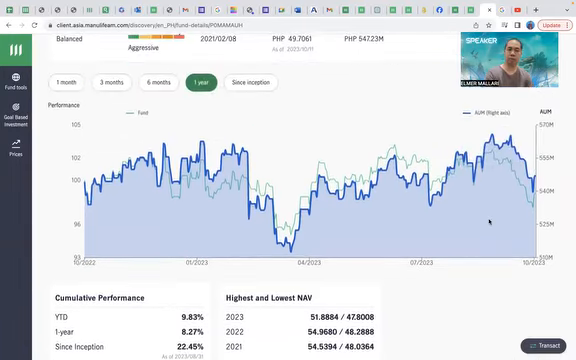
{"action": "scroll", "coordinate": [489, 221], "scroll_direction": "up", "scroll_amount": 1}
{"action": "scroll", "coordinate": [489, 221], "scroll_direction": "up", "scroll_amount": 1}
{"action": "scroll", "coordinate": [489, 221], "scroll_direction": "up", "scroll_amount": 2}
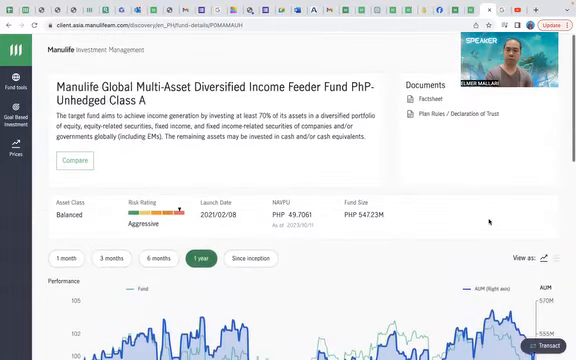
- View the fund's factsheet PDF and jump to page 2 with fund performance and statistics
{"action": "left_click", "coordinate": [431, 99]}
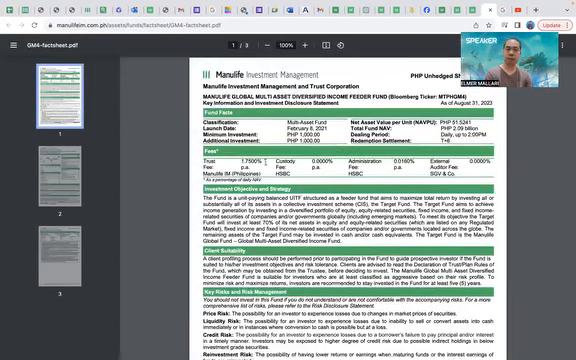
{"action": "left_click", "coordinate": [70, 173]}
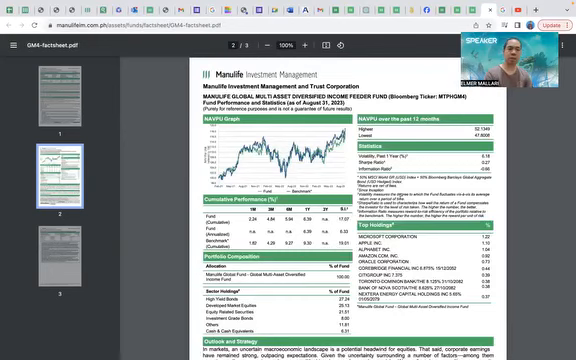
- Jump to factsheet page 3 showing unit income distributions, latest yield 0.53%
{"action": "left_click", "coordinate": [67, 252]}
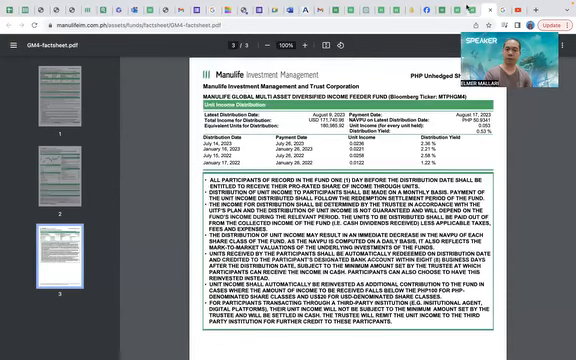
- Switch back to the fund detail page to review YTD 9.83% and 1-year 8.27% performance
{"action": "left_click", "coordinate": [472, 12]}
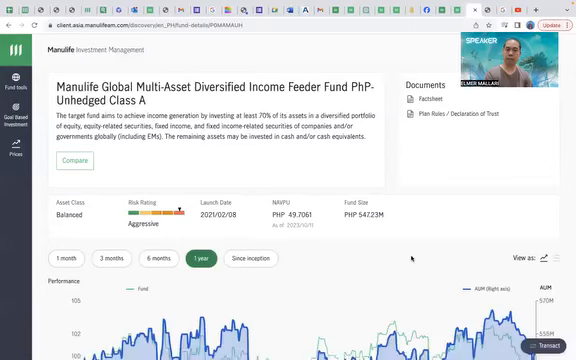
{"action": "scroll", "coordinate": [411, 258], "scroll_direction": "down", "scroll_amount": 1}
{"action": "scroll", "coordinate": [411, 258], "scroll_direction": "down", "scroll_amount": 2}
{"action": "scroll", "coordinate": [411, 258], "scroll_direction": "down", "scroll_amount": 2}
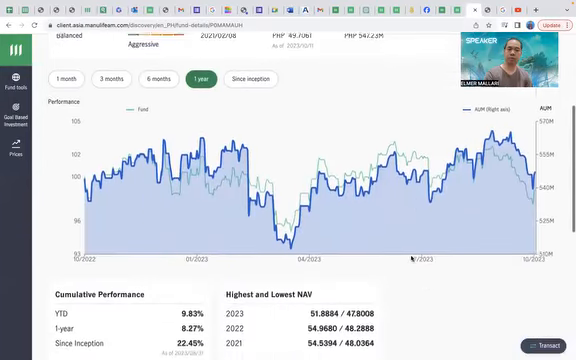
{"action": "scroll", "coordinate": [411, 258], "scroll_direction": "down", "scroll_amount": 2}
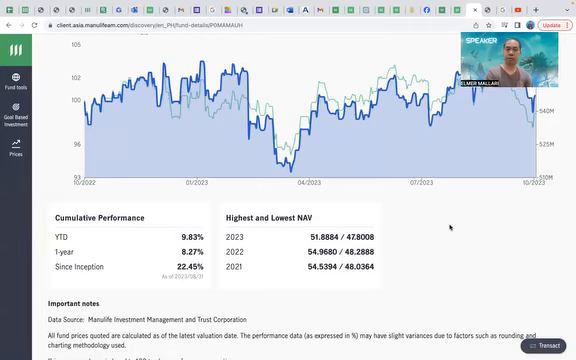
{"action": "scroll", "coordinate": [450, 227], "scroll_direction": "up", "scroll_amount": 1}
{"action": "scroll", "coordinate": [450, 227], "scroll_direction": "up", "scroll_amount": 2}
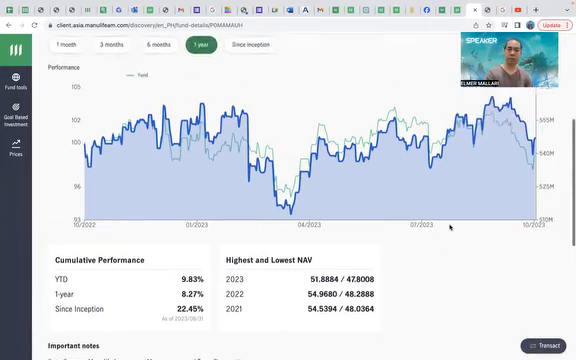
{"action": "scroll", "coordinate": [450, 227], "scroll_direction": "up", "scroll_amount": 2}
{"action": "scroll", "coordinate": [450, 227], "scroll_direction": "up", "scroll_amount": 2}
{"action": "scroll", "coordinate": [450, 227], "scroll_direction": "up", "scroll_amount": 1}
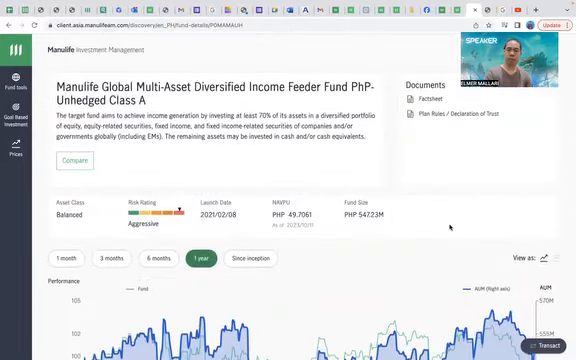